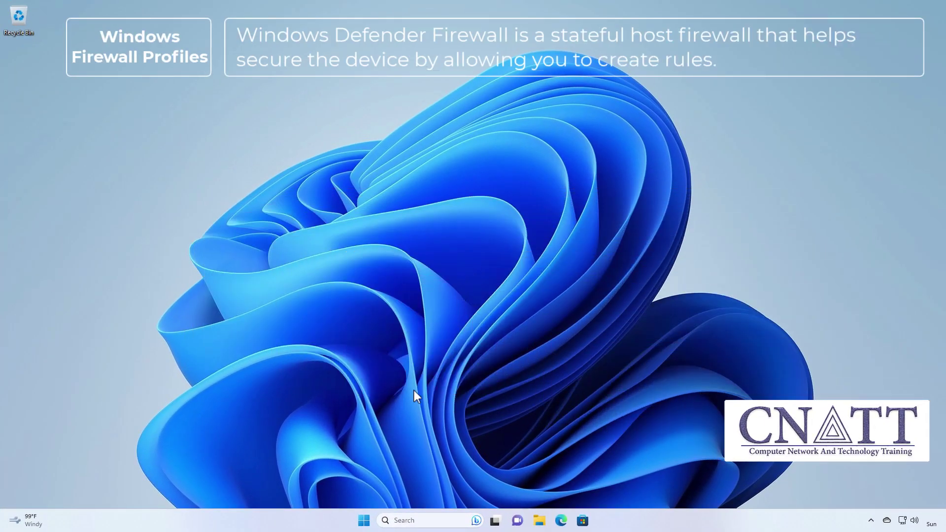
# Step: Open Windows Defender Firewall's Advanced settings, show Inbound Rules, and widen the list for more columns
pyautogui.click(366, 526)
pyautogui.write('f')
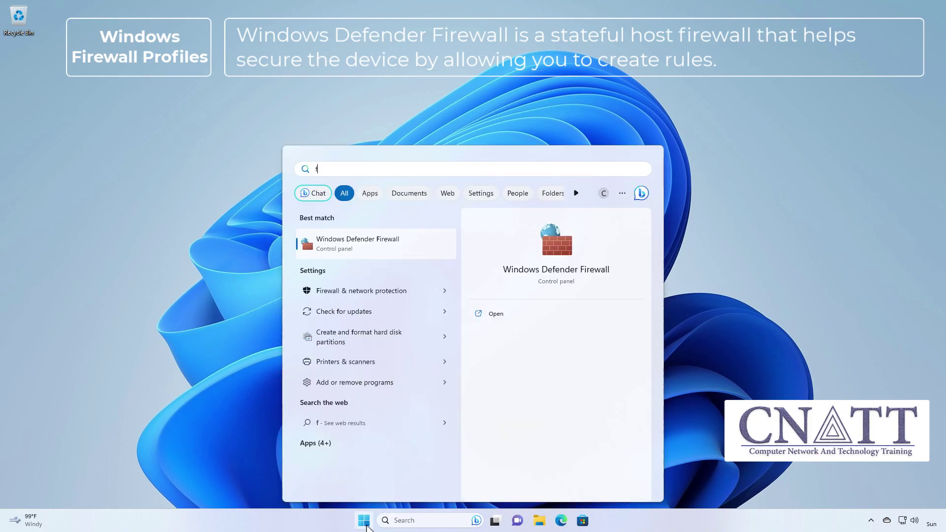
pyautogui.write('irewall')
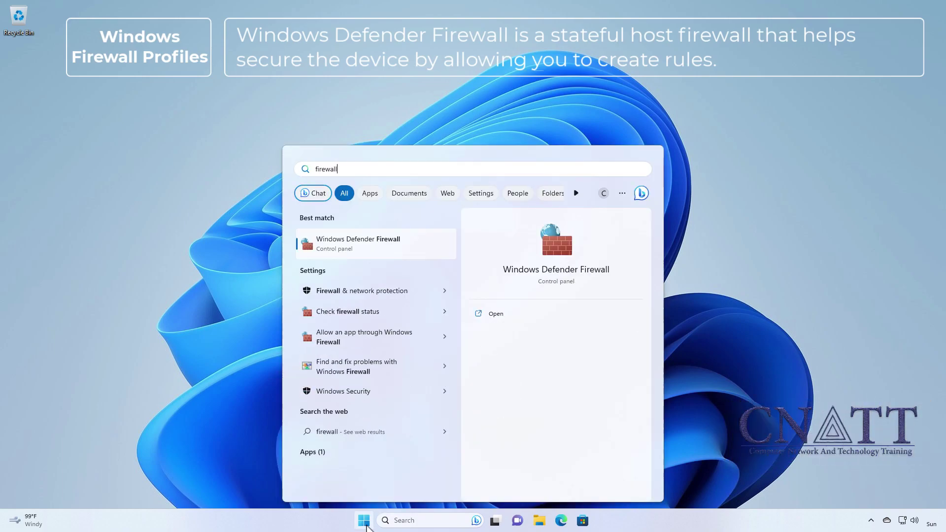
pyautogui.click(425, 246)
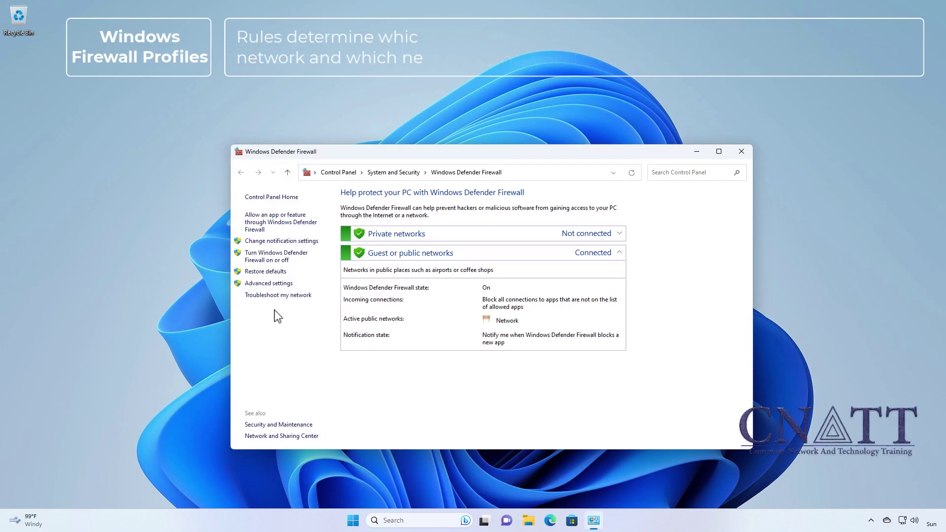
pyautogui.click(269, 284)
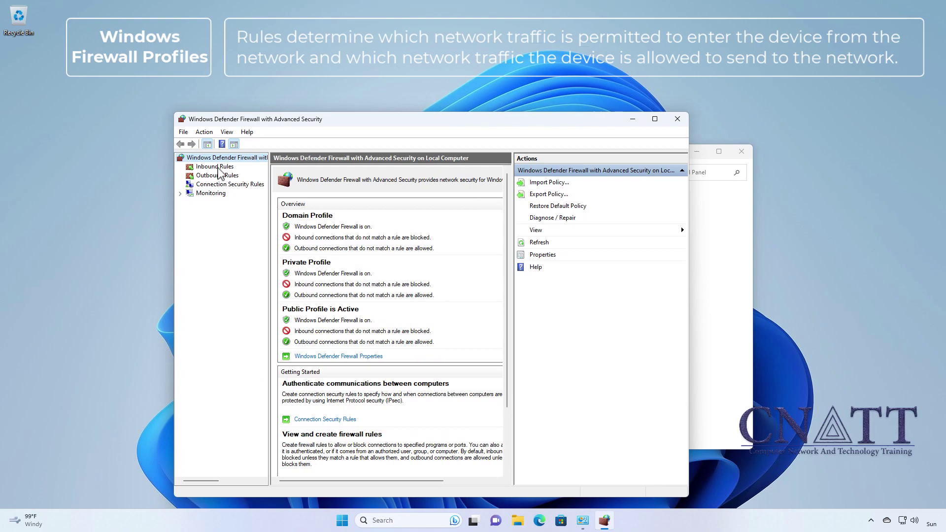
pyautogui.click(216, 168)
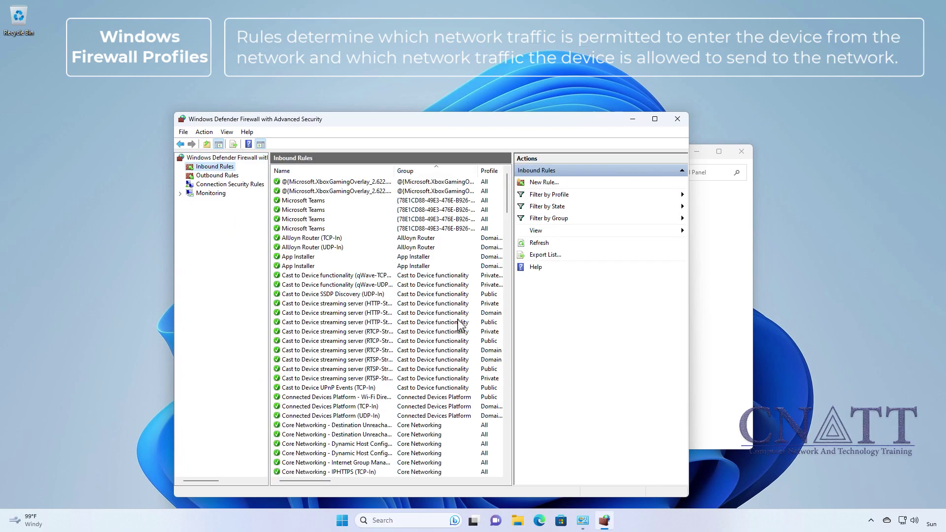
pyautogui.moveTo(512, 328); pyautogui.dragTo(626, 328)
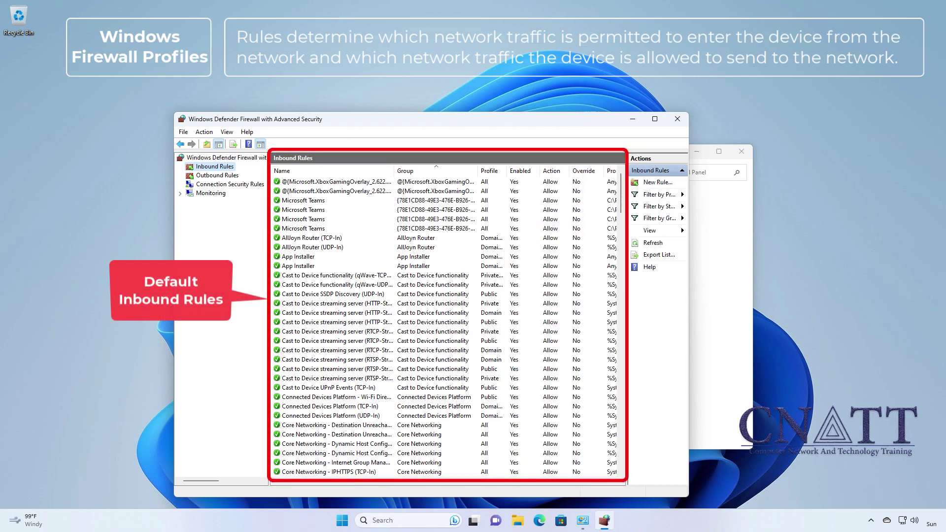
# Step: Close both firewall windows and open the Domain network page in Firewall & network protection
pyautogui.click(678, 119)
pyautogui.click(742, 152)
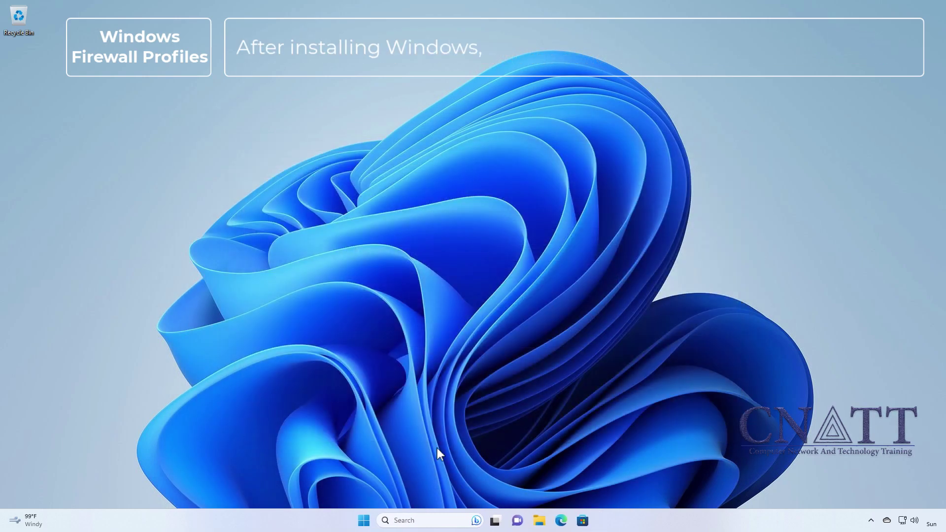
pyautogui.click(364, 521)
pyautogui.write('fire')
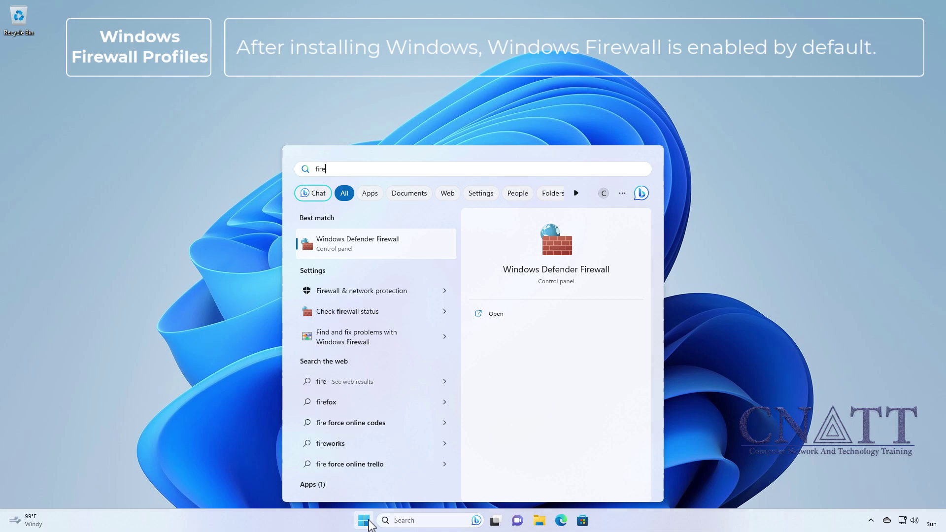
pyautogui.write('wall')
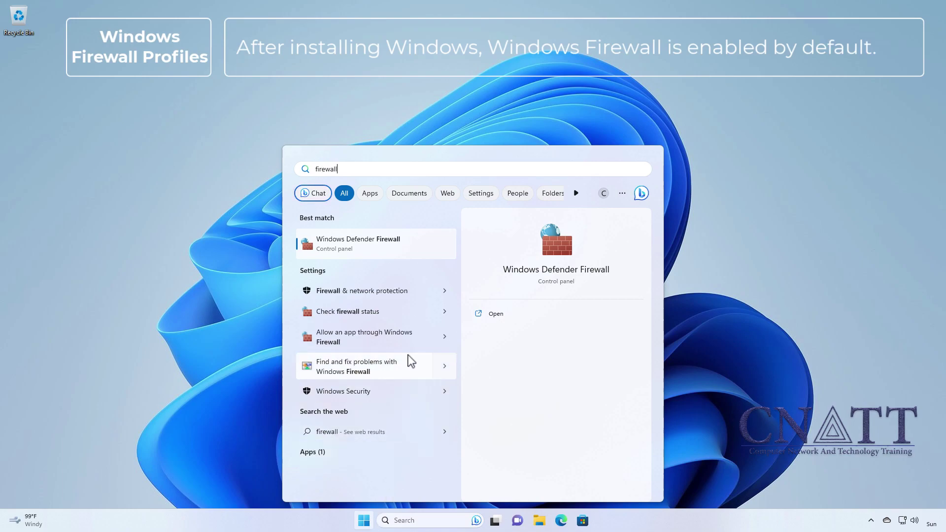
pyautogui.click(389, 291)
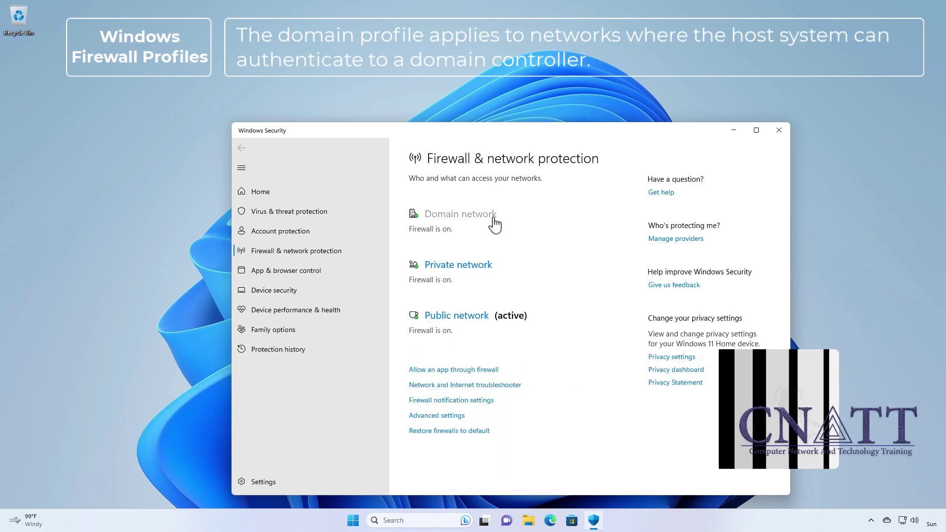
pyautogui.click(493, 218)
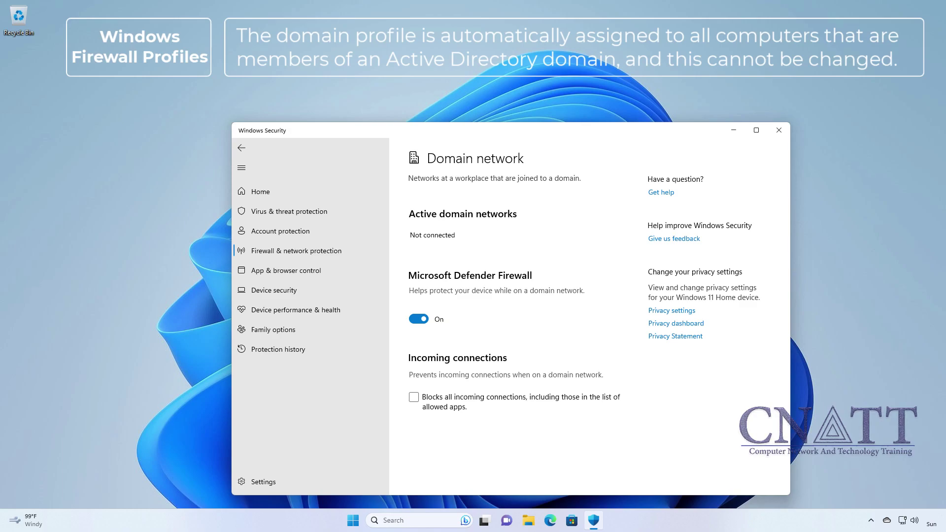
# Step: Check the Private and Public network firewall pages, returning to the overview after each
pyautogui.click(240, 149)
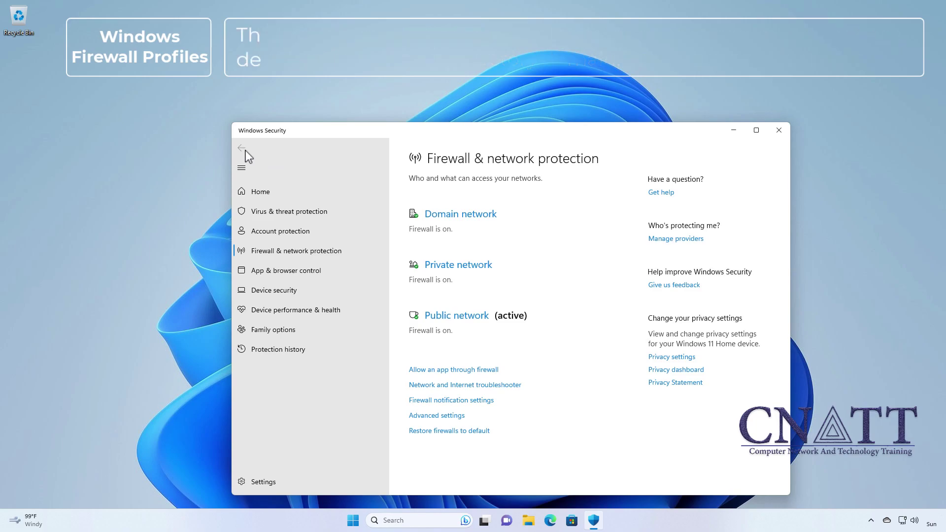
pyautogui.click(480, 274)
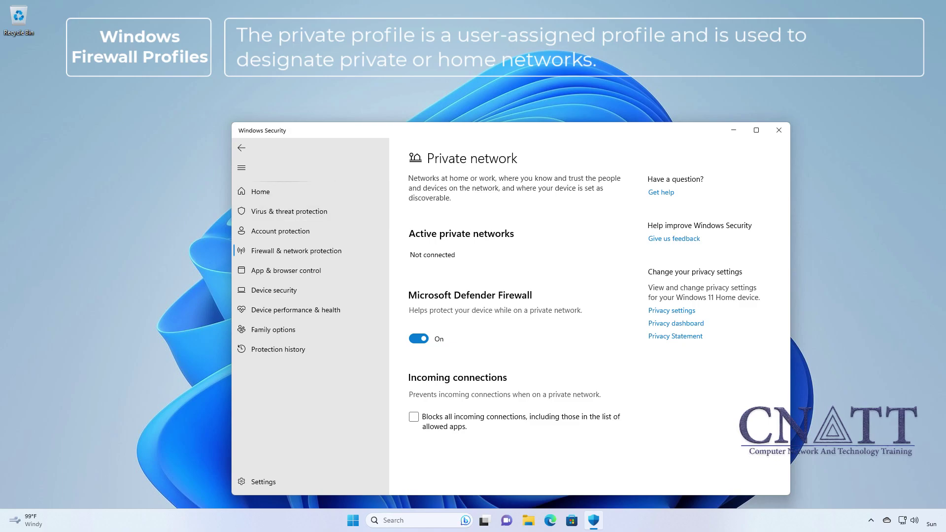
pyautogui.click(241, 148)
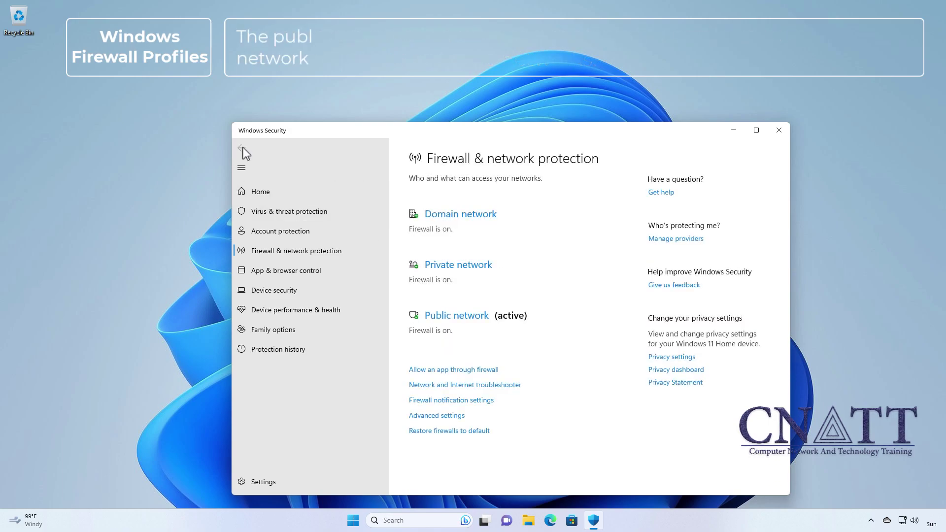
pyautogui.click(476, 321)
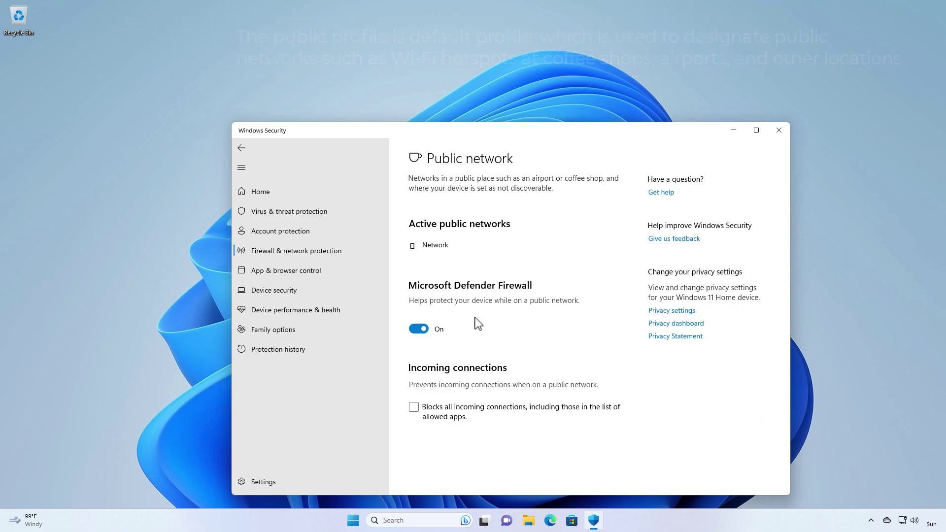
pyautogui.click(247, 150)
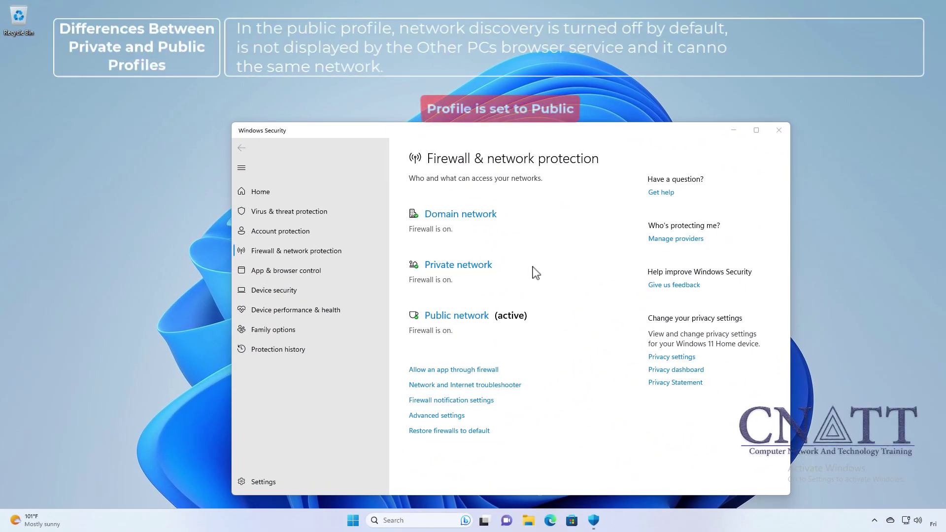
# Step: View Public-profile discovery and file sharing off in Advanced sharing settings, then Explorer's Network
pyautogui.click(354, 524)
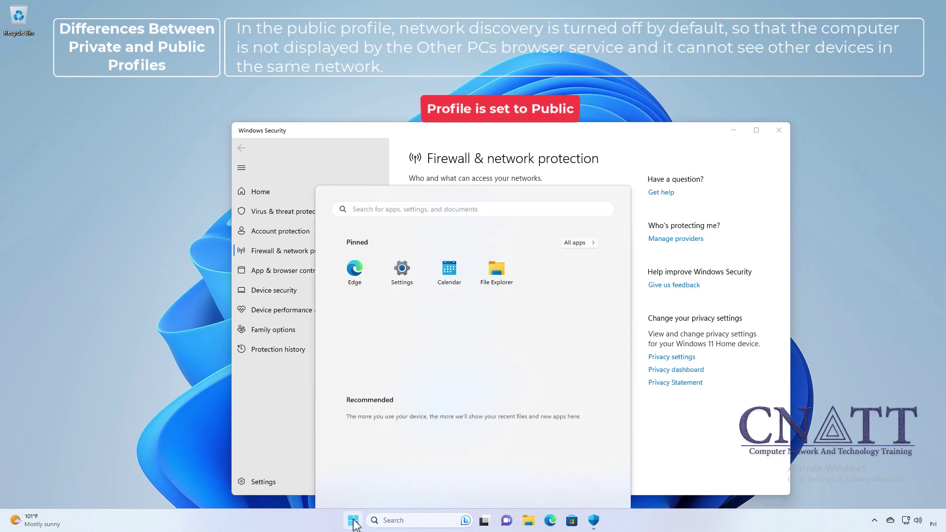
pyautogui.click(402, 232)
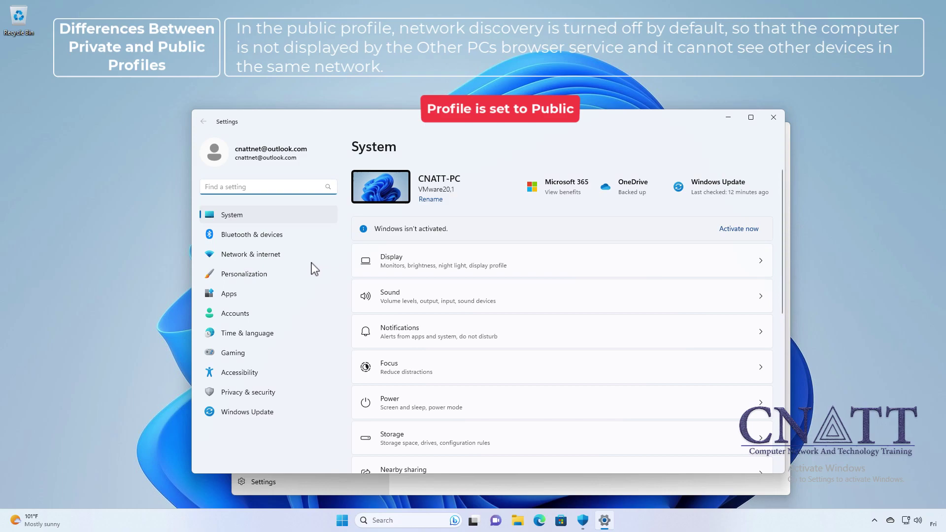
pyautogui.click(295, 257)
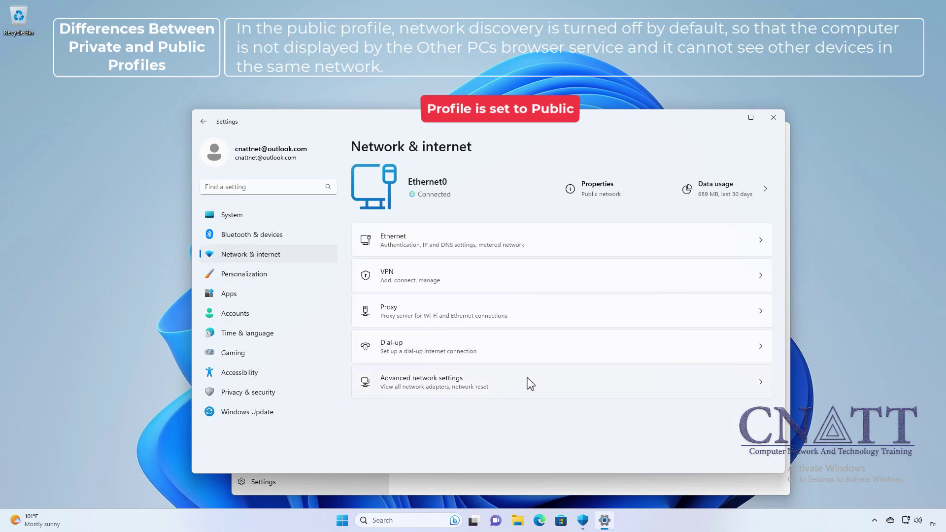
pyautogui.click(531, 384)
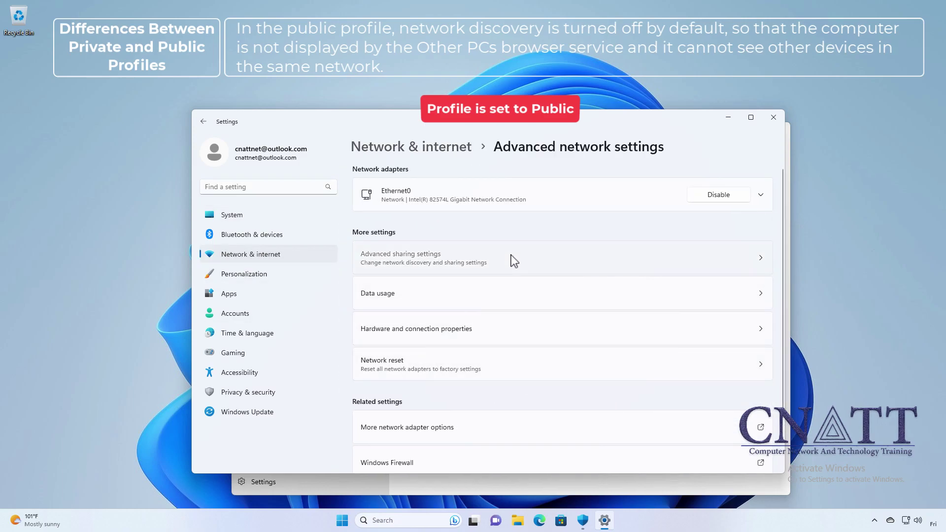
pyautogui.click(512, 260)
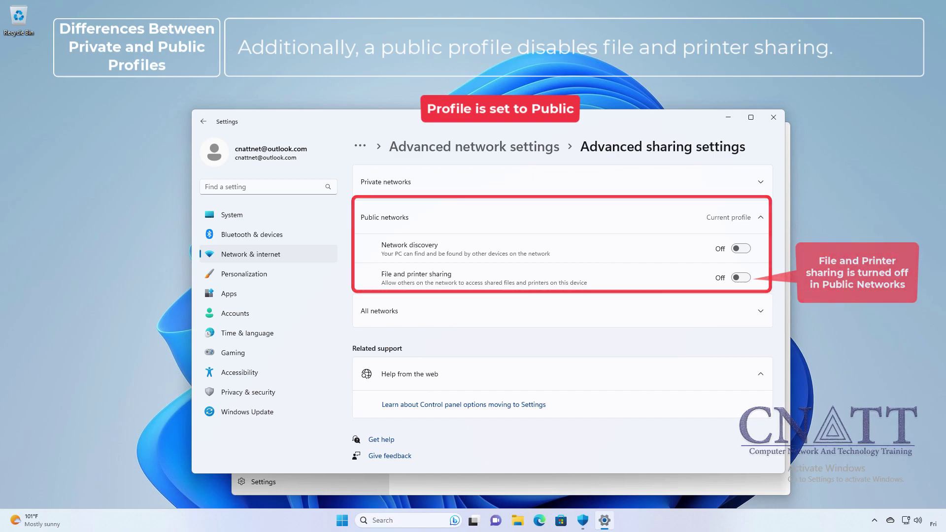
pyautogui.click(517, 520)
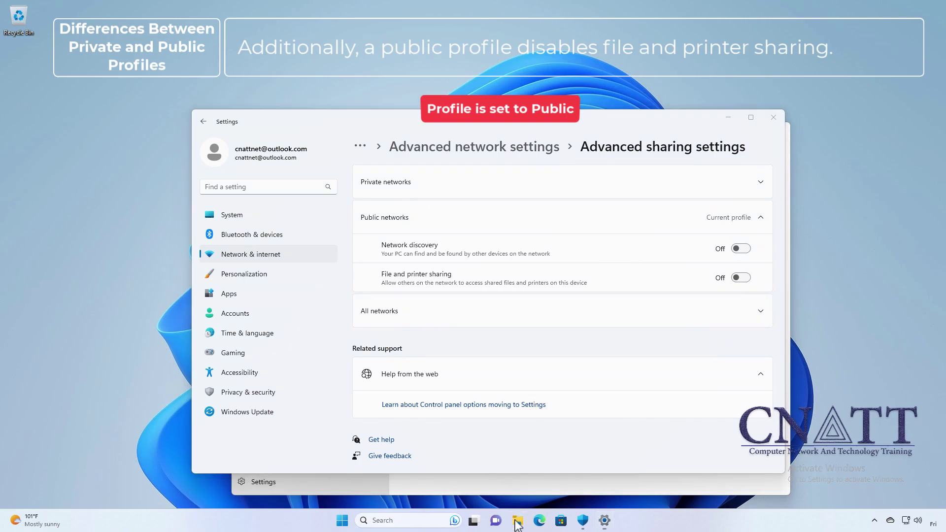
pyautogui.click(232, 359)
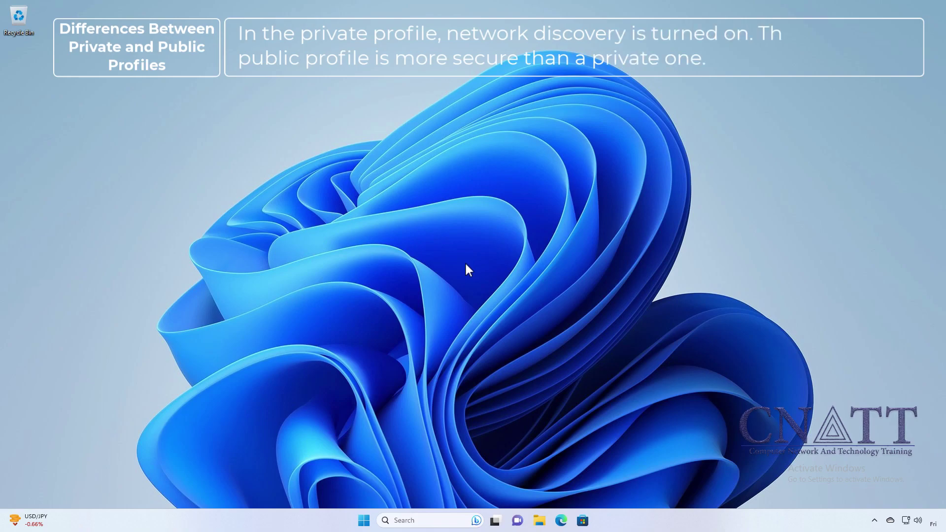
# Step: Set the Ethernet connection's network profile to Private
pyautogui.click(364, 521)
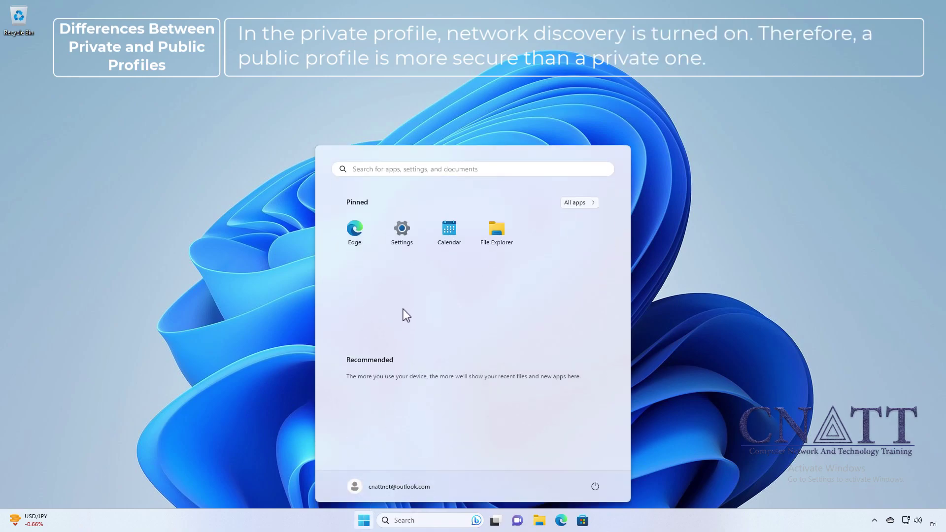
pyautogui.click(402, 236)
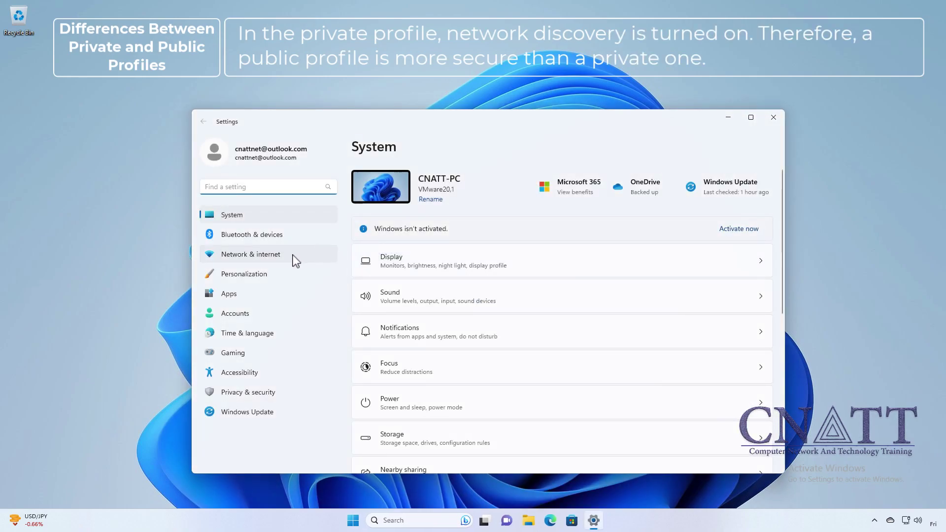
pyautogui.click(296, 261)
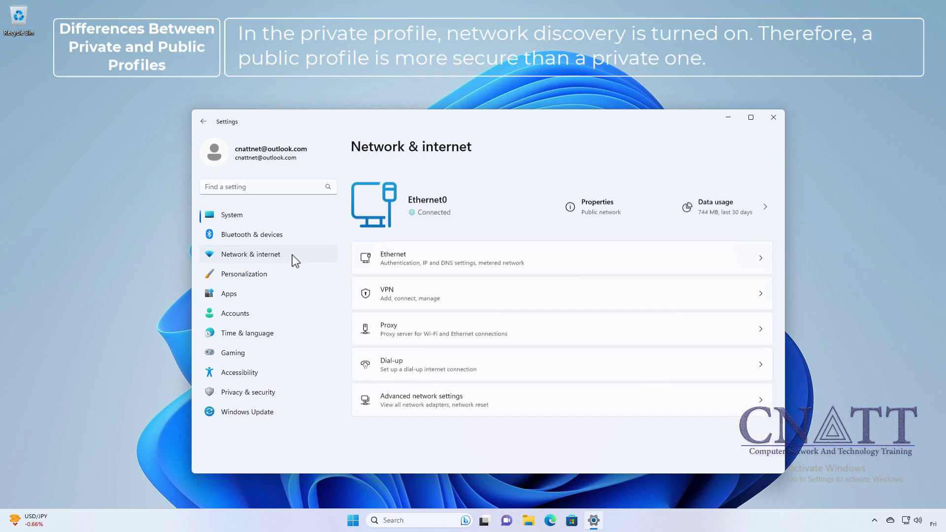
pyautogui.click(404, 248)
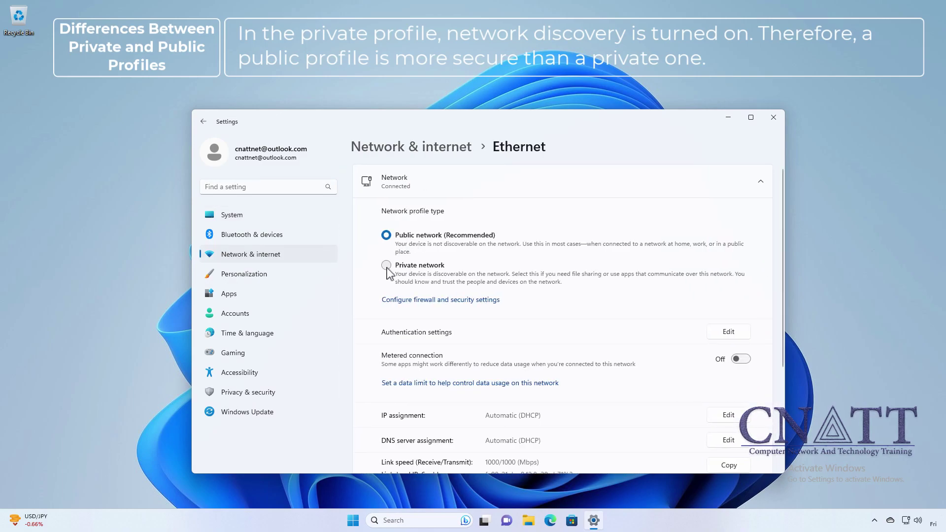
pyautogui.click(387, 266)
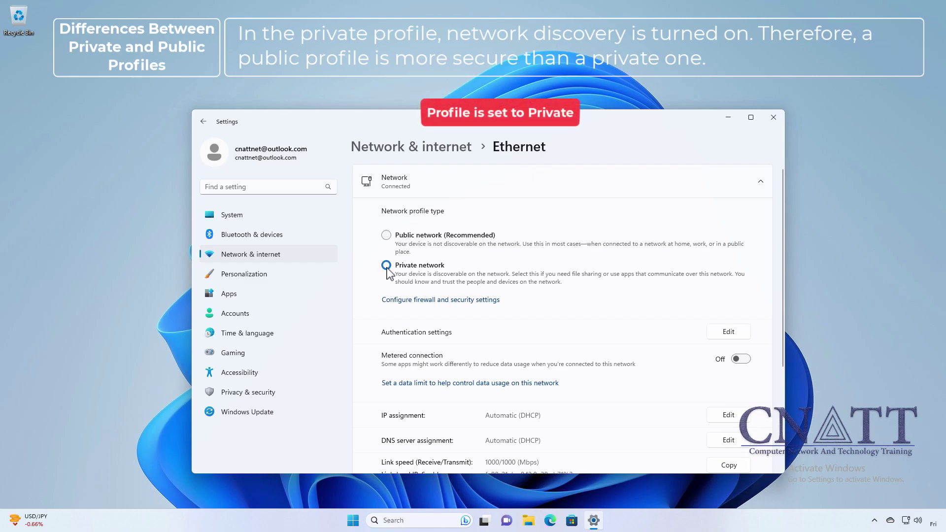
# Step: Show the Advanced sharing settings with Private discovery on and file sharing off
pyautogui.click(201, 122)
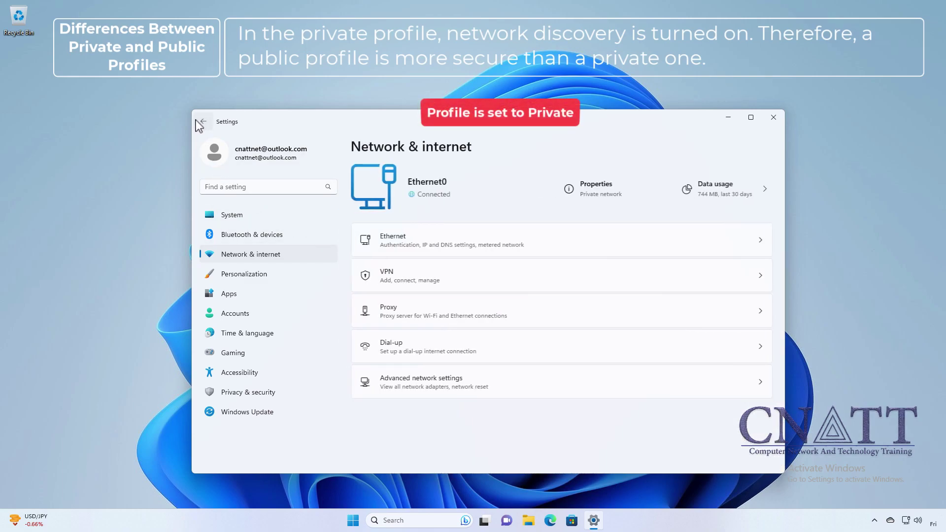
pyautogui.click(477, 394)
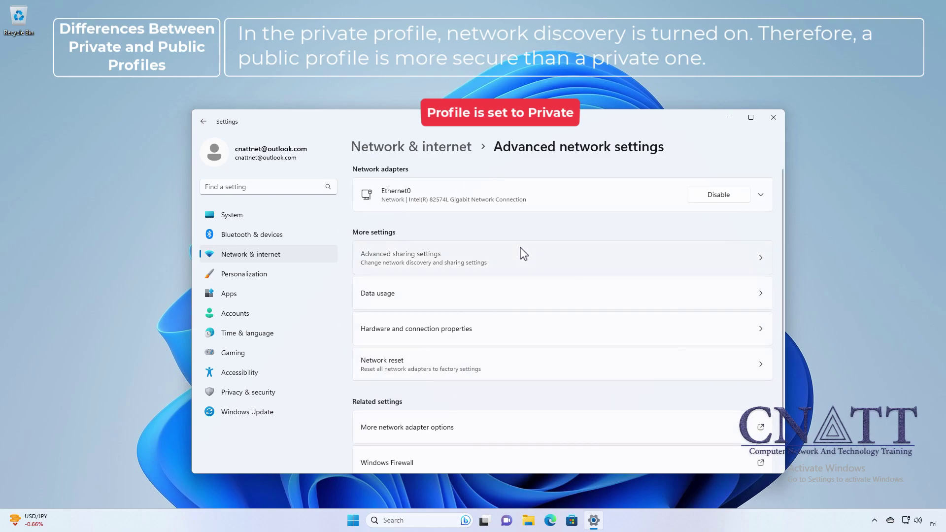
pyautogui.click(524, 253)
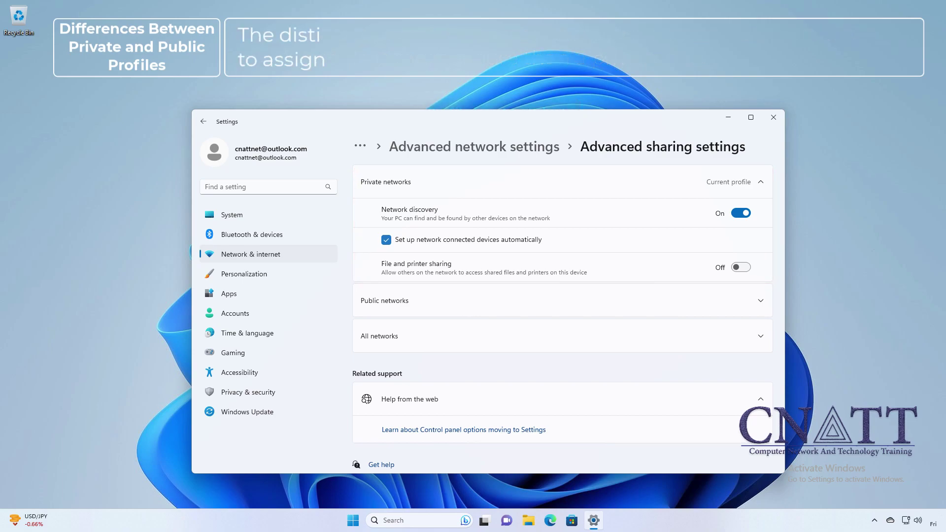
# Step: Open the Microsoft Teams inbound rule's properties in the advanced firewall console to see its profiles
pyautogui.click(348, 524)
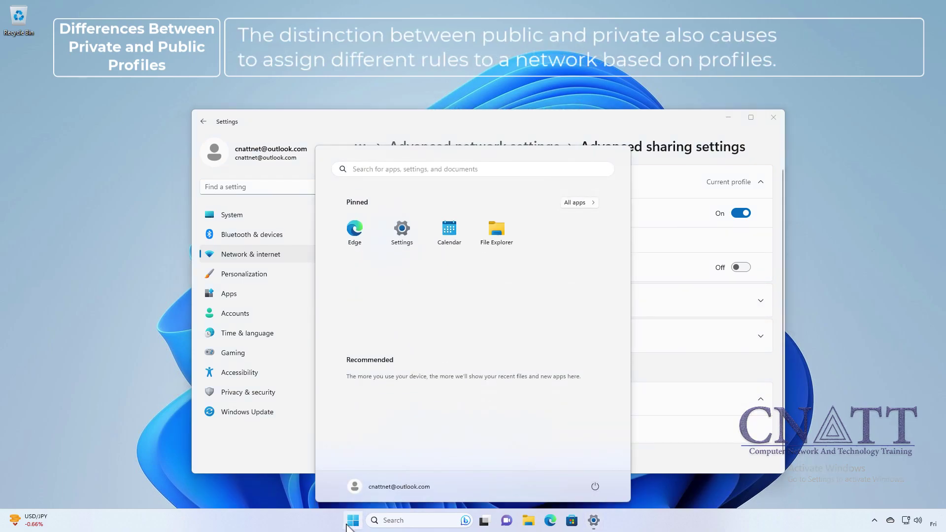
pyautogui.write('firewall')
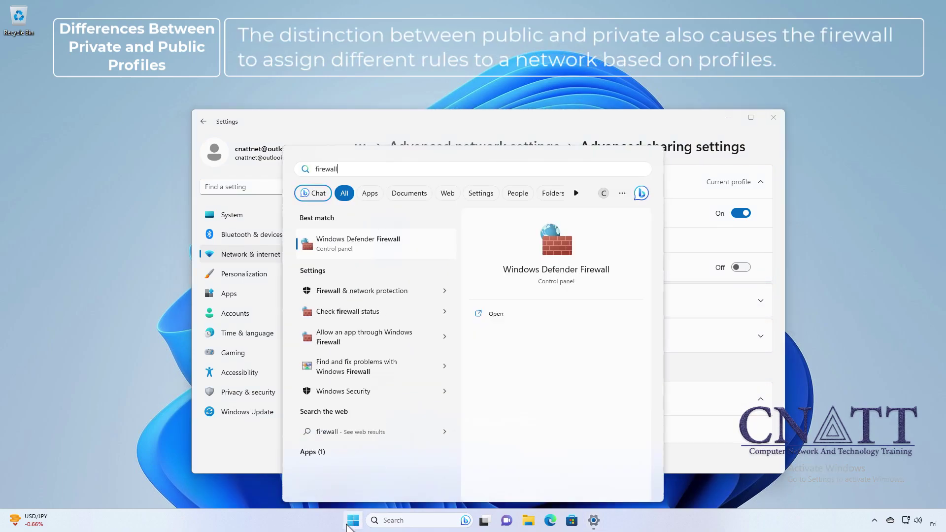
pyautogui.click(407, 256)
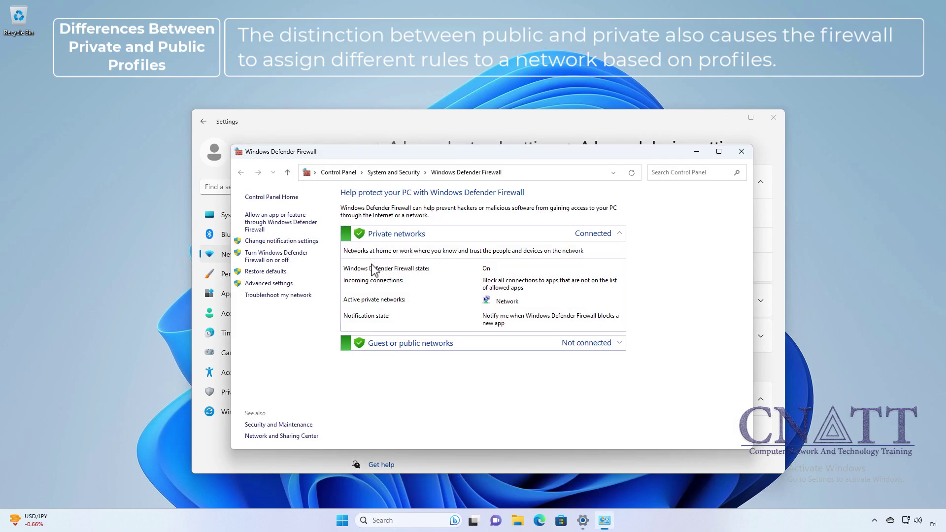
pyautogui.click(281, 285)
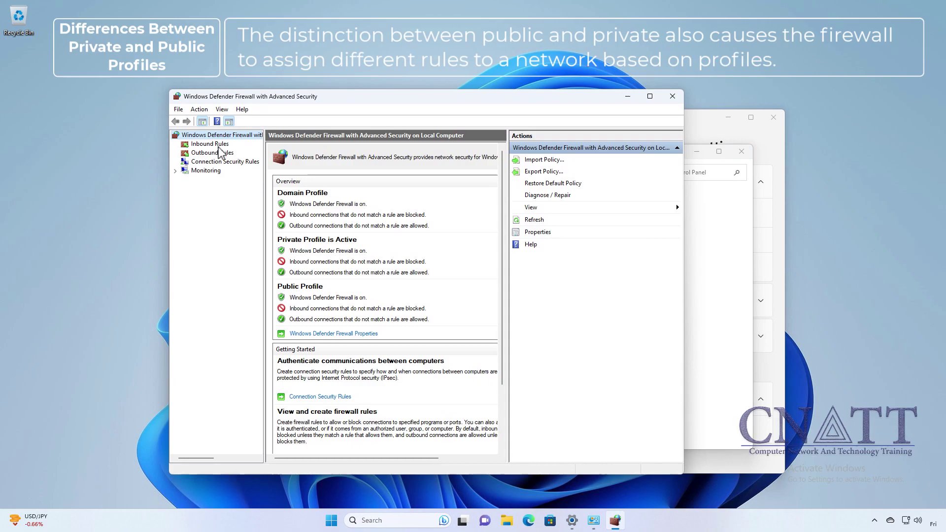
pyautogui.click(217, 144)
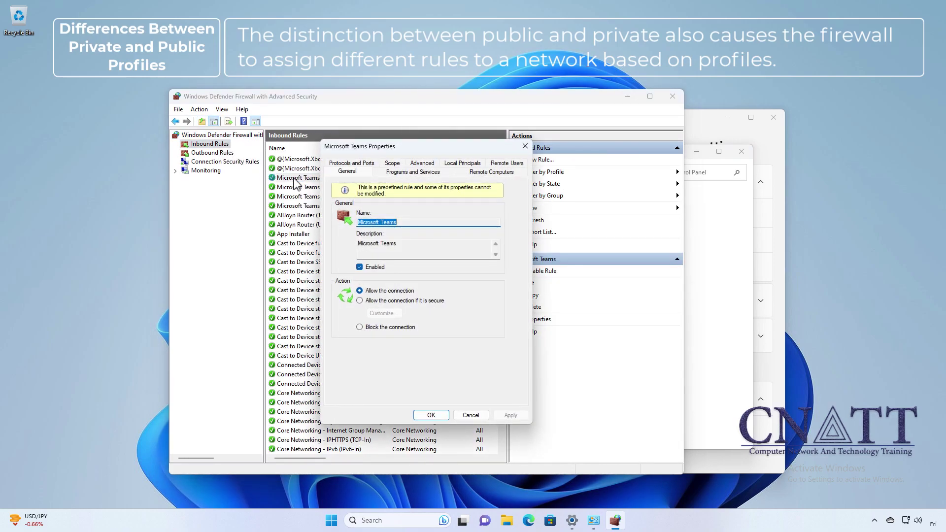
pyautogui.click(423, 165)
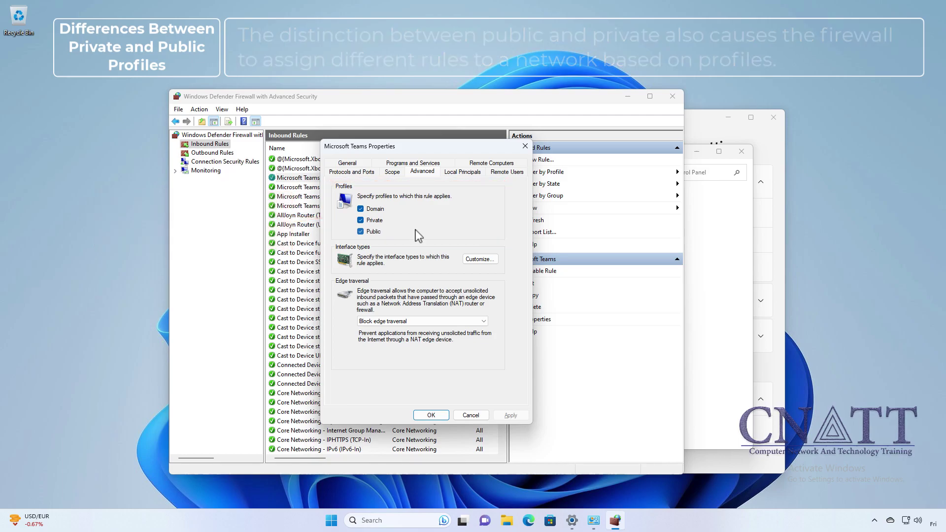
# Step: Close the Microsoft Teams rule properties and both firewall windows
pyautogui.click(526, 146)
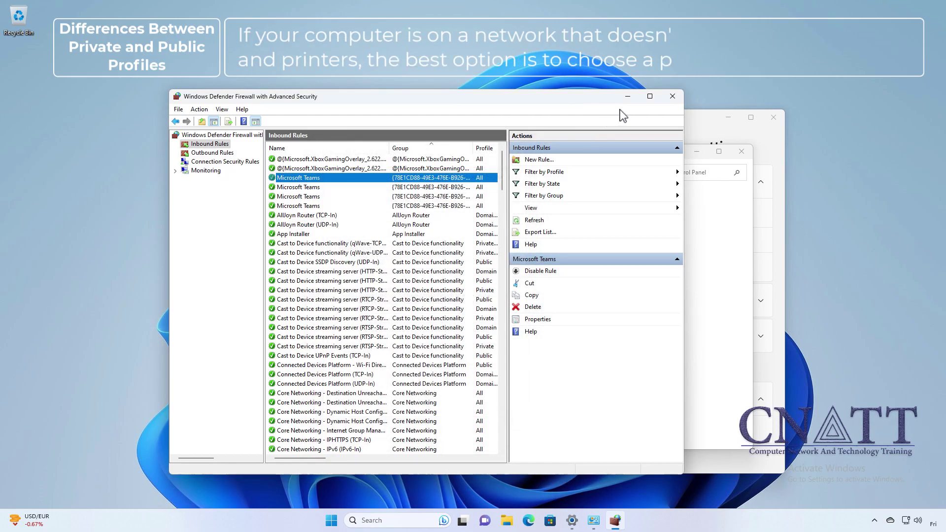
pyautogui.click(672, 97)
pyautogui.click(741, 153)
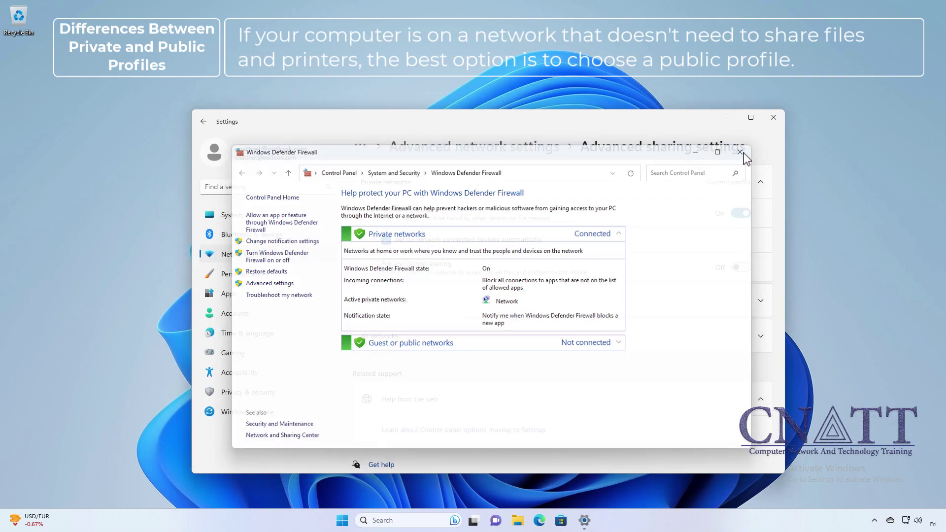
# Step: Switch the Ethernet network profile back to Public
pyautogui.click(252, 257)
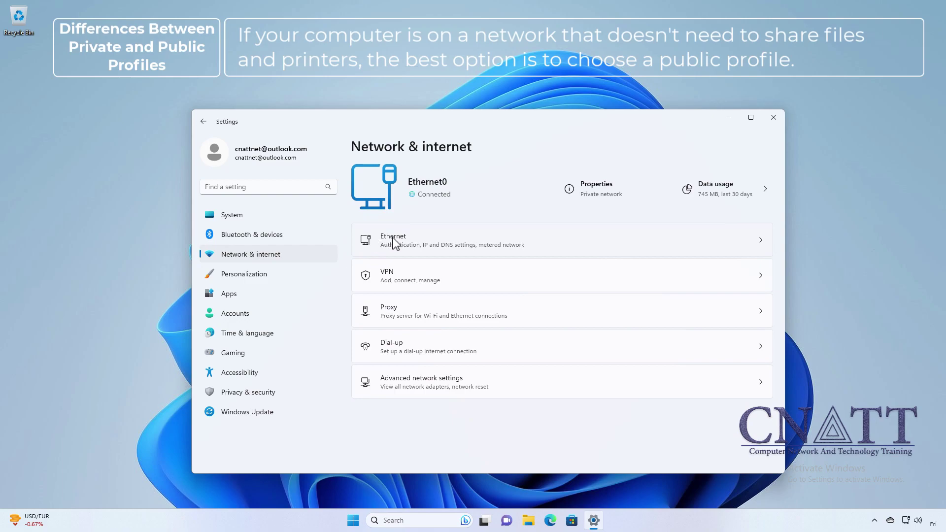
pyautogui.click(414, 241)
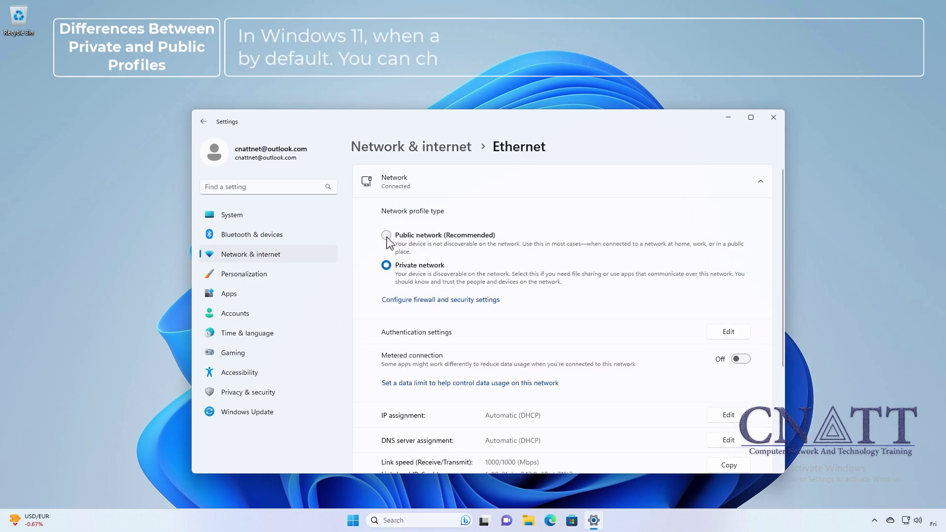
pyautogui.click(387, 237)
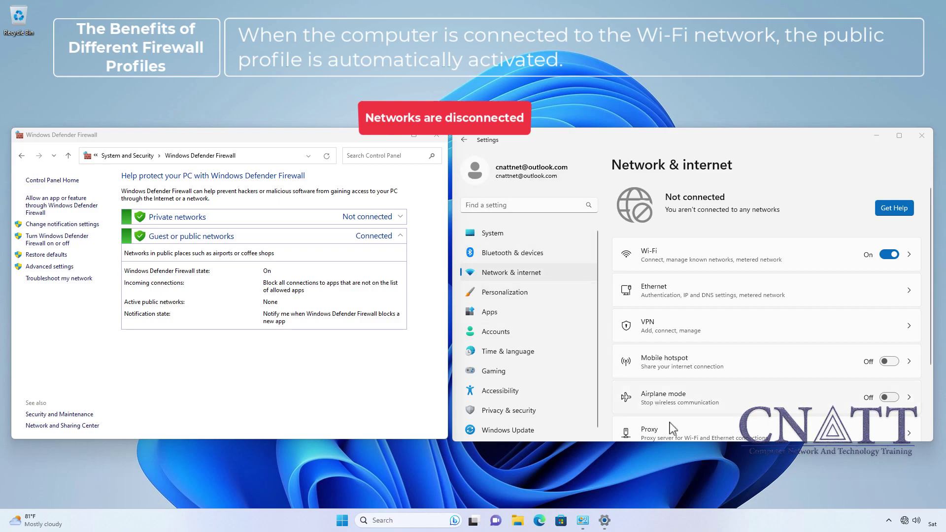
# Step: Connect to the Coffe Shop Wi-Fi from the taskbar network flyout, then dismiss the flyout
pyautogui.click(905, 523)
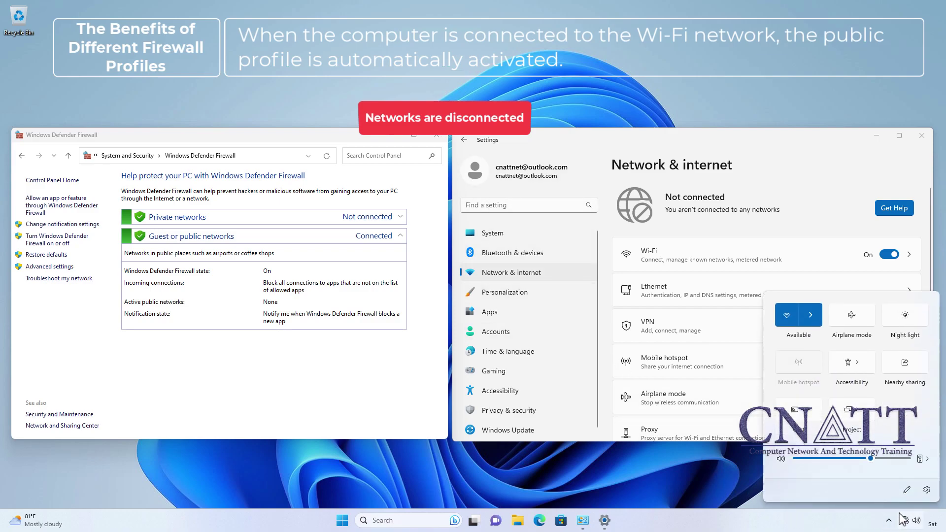
pyautogui.click(818, 318)
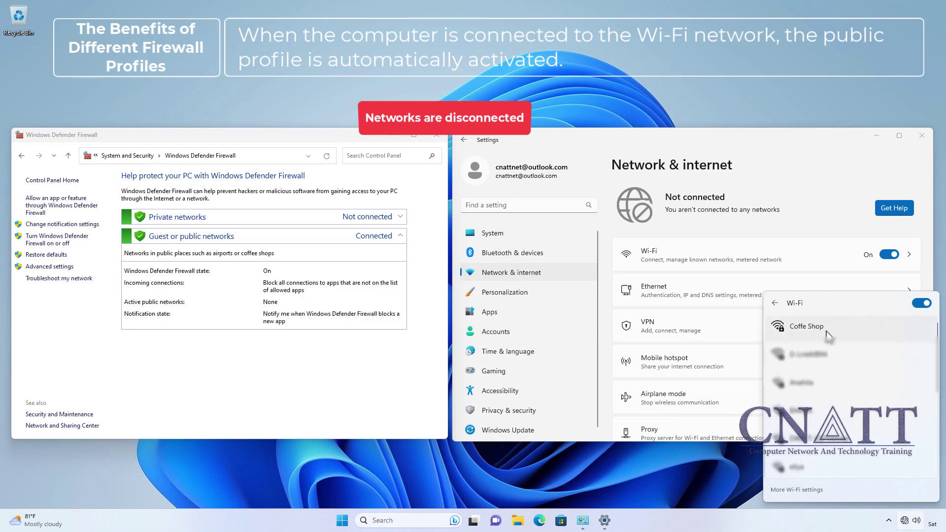
pyautogui.click(823, 330)
pyautogui.click(882, 373)
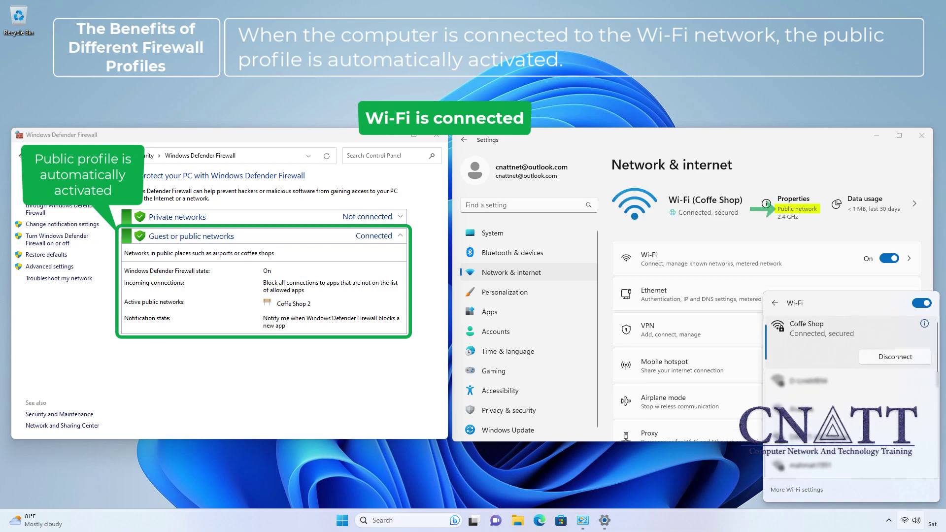
pyautogui.press('Escape')
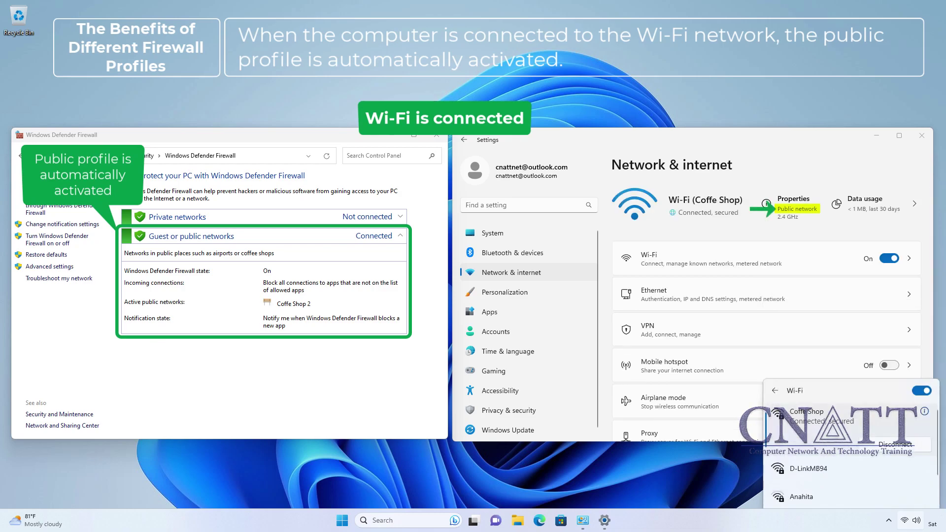